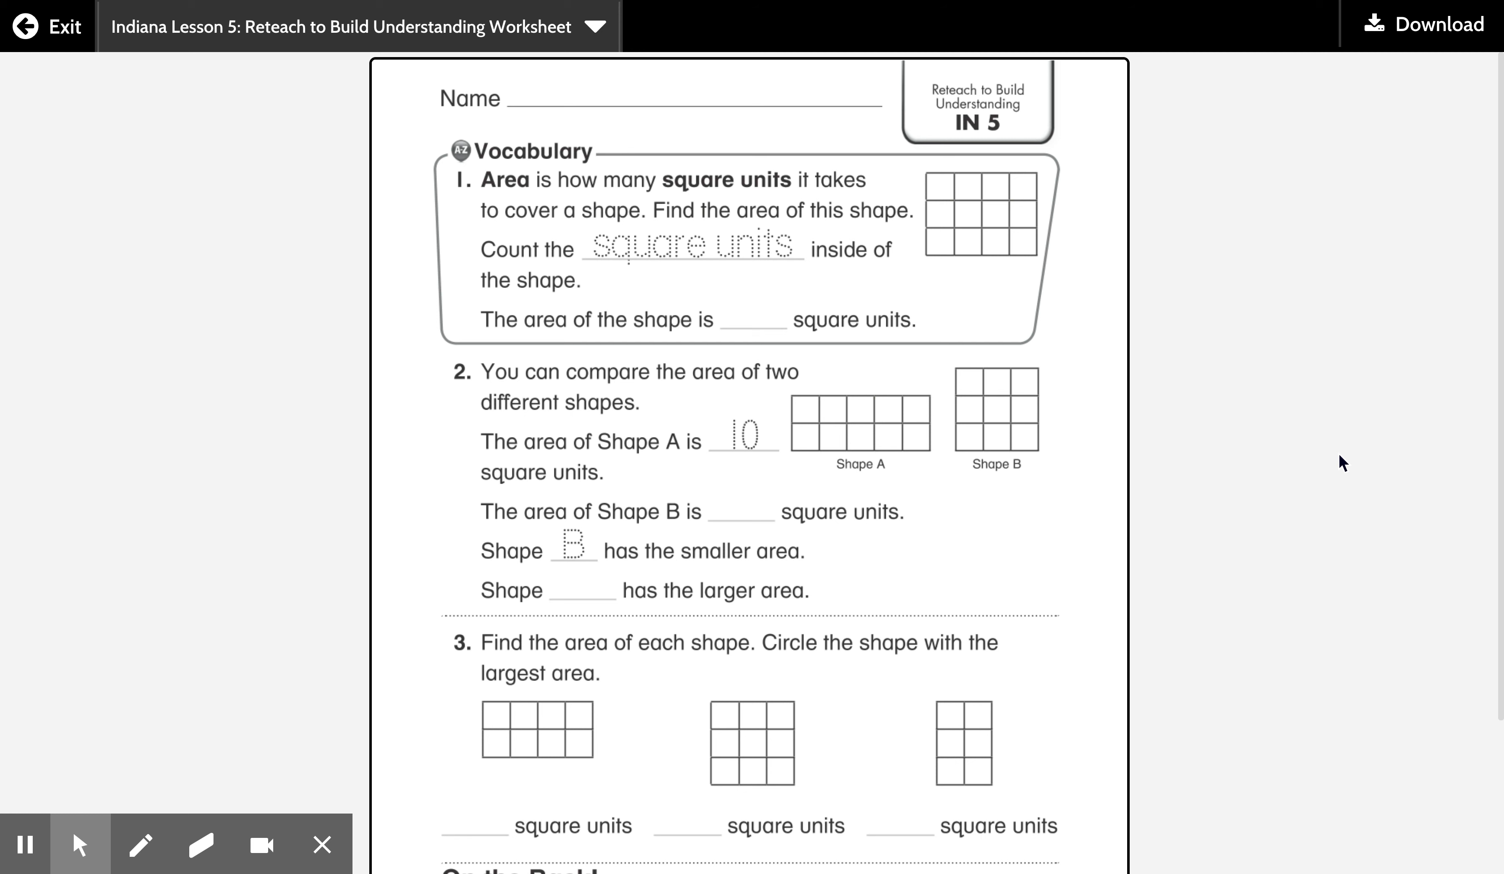
Draw a purple circle around question 1's grid, then erase it
click(141, 845)
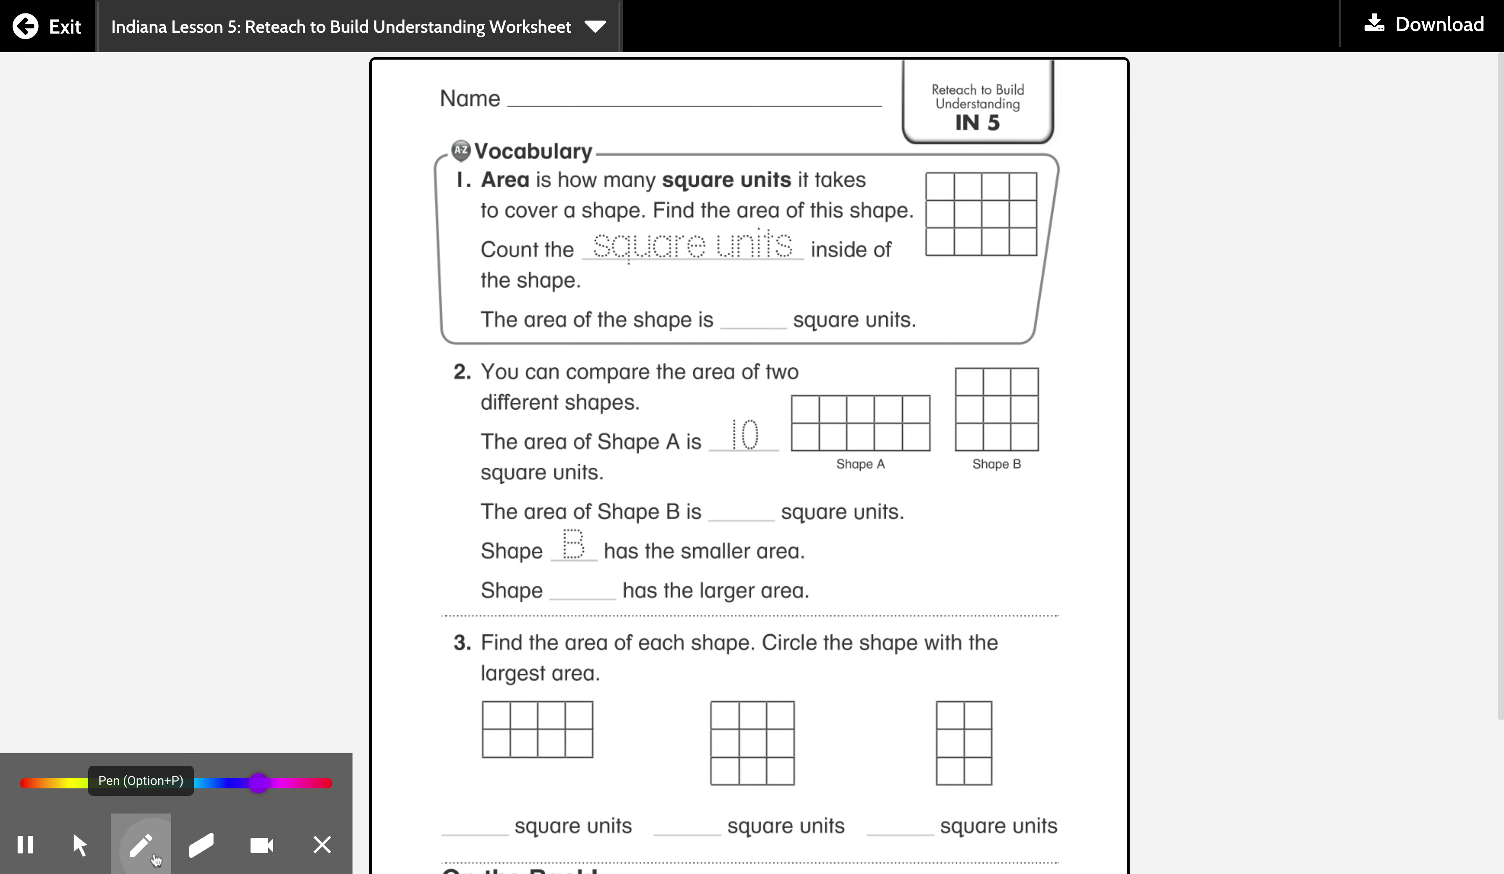
mouse_move(1029, 162)
mouse_down()
mouse_move(927, 180)
mouse_move(929, 245)
mouse_move(995, 242)
mouse_move(1027, 162)
mouse_up()
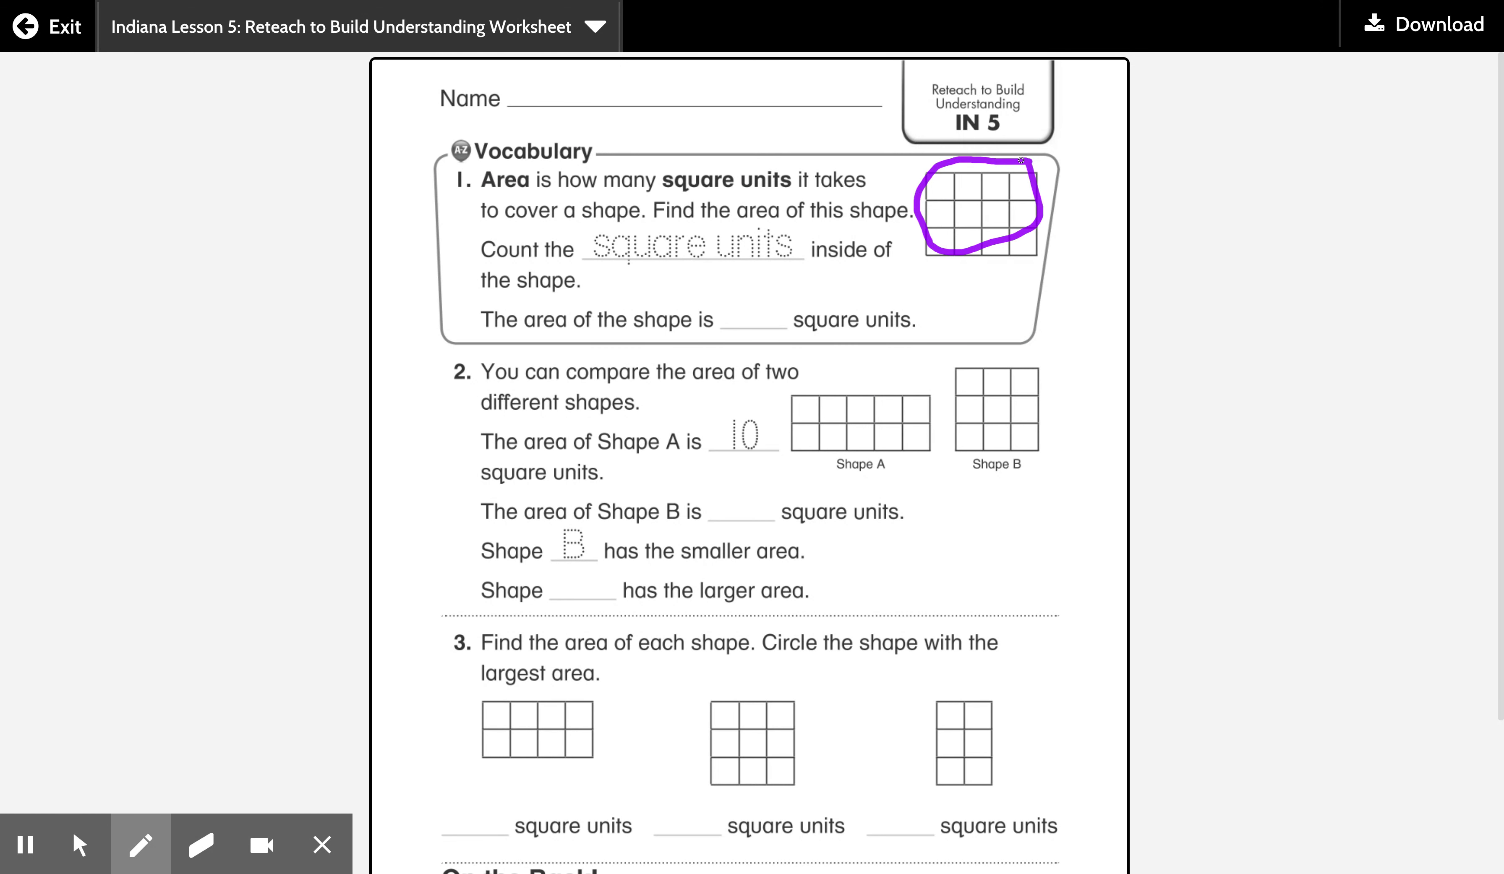
key(alt+shift+e)
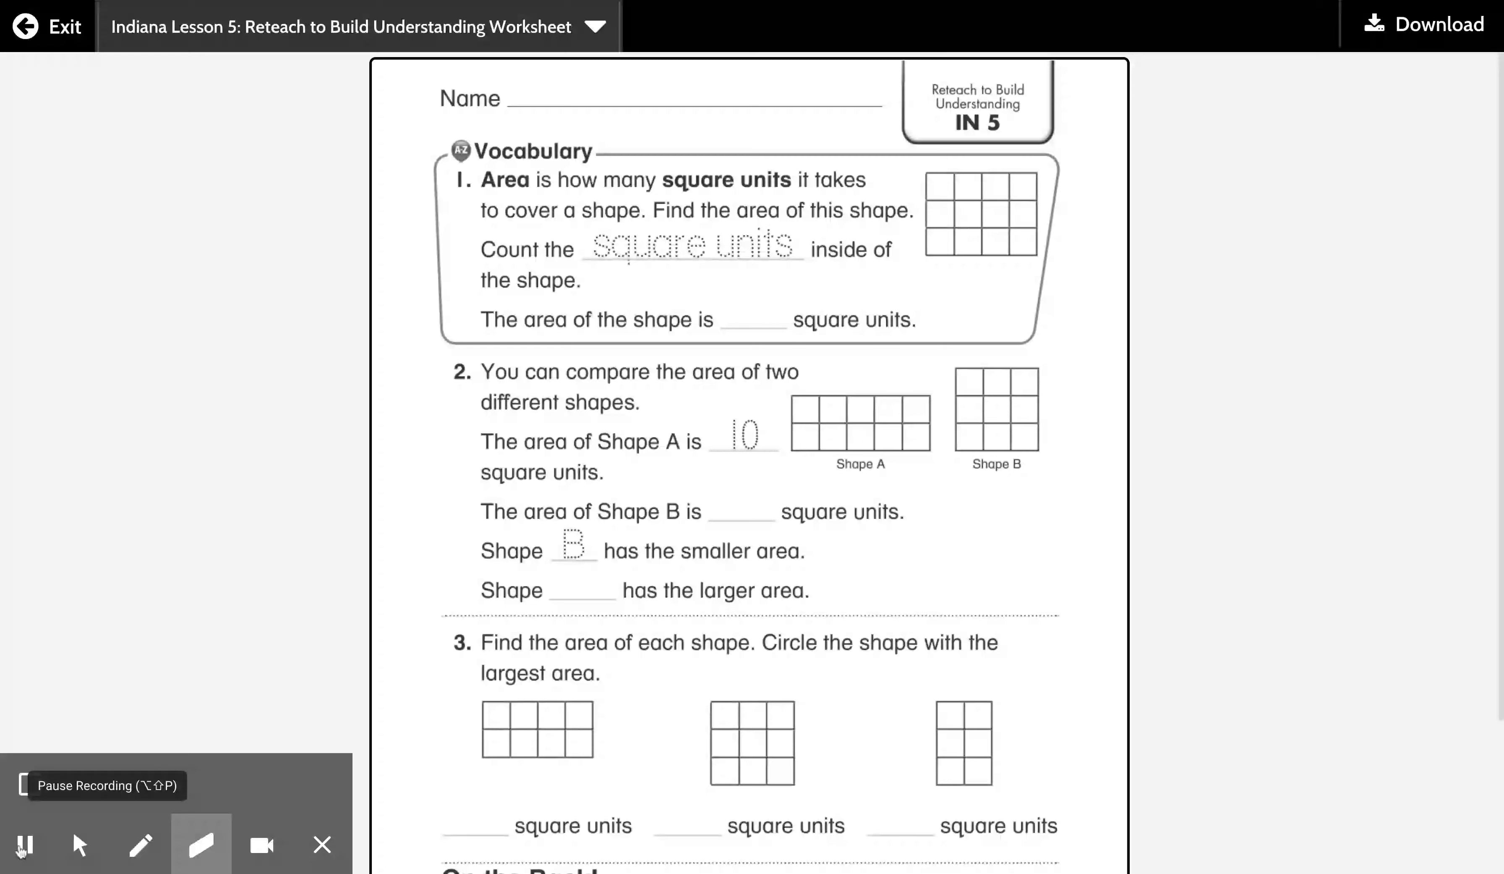
click(80, 845)
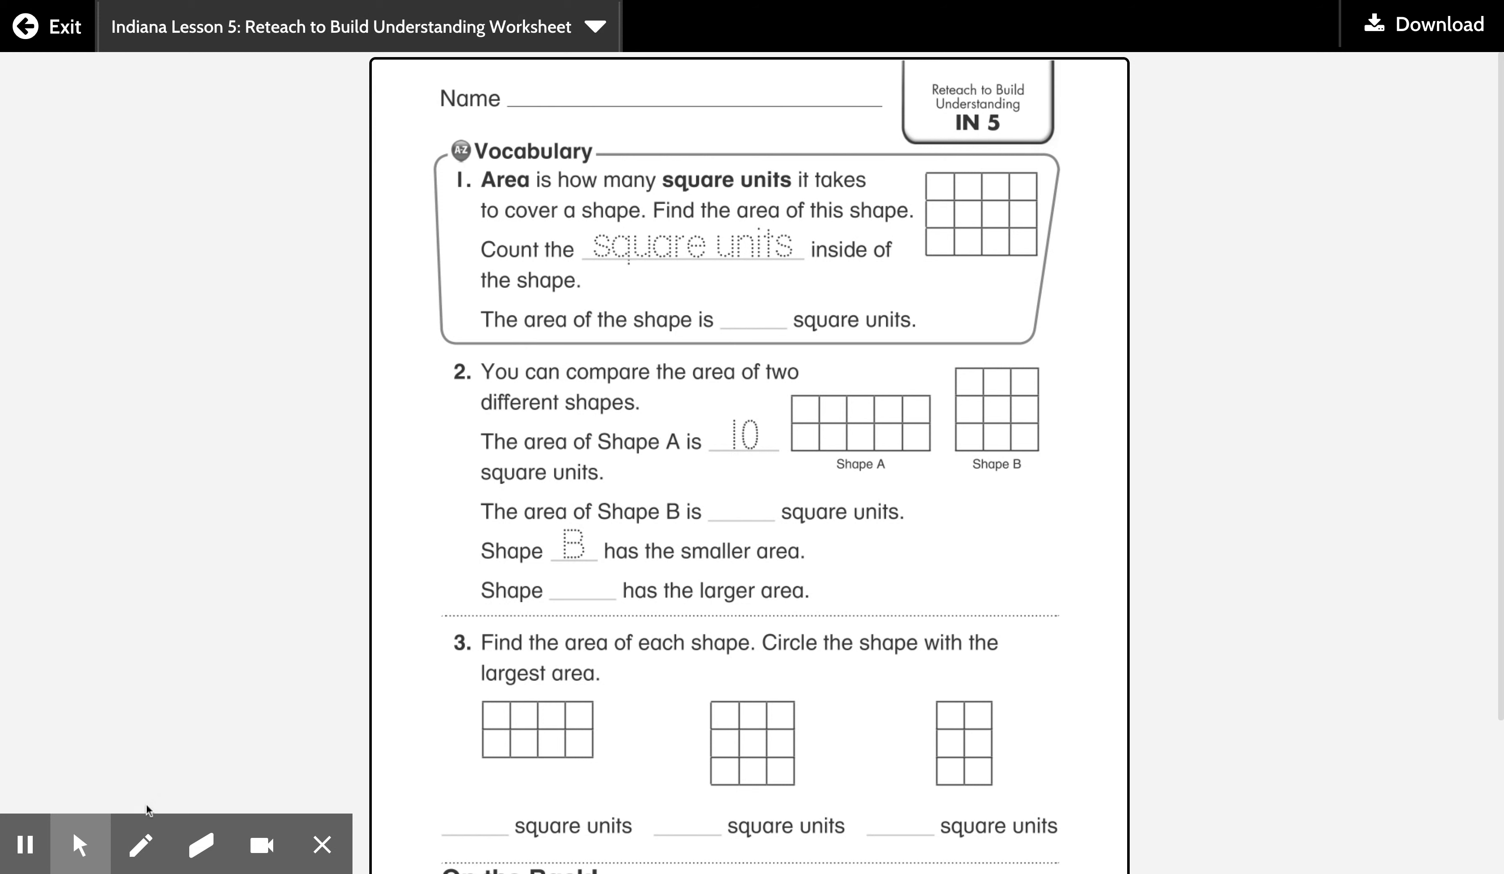
Tick each square of question 1's grid, write 12 as its area, and underline 'compare'
click(141, 845)
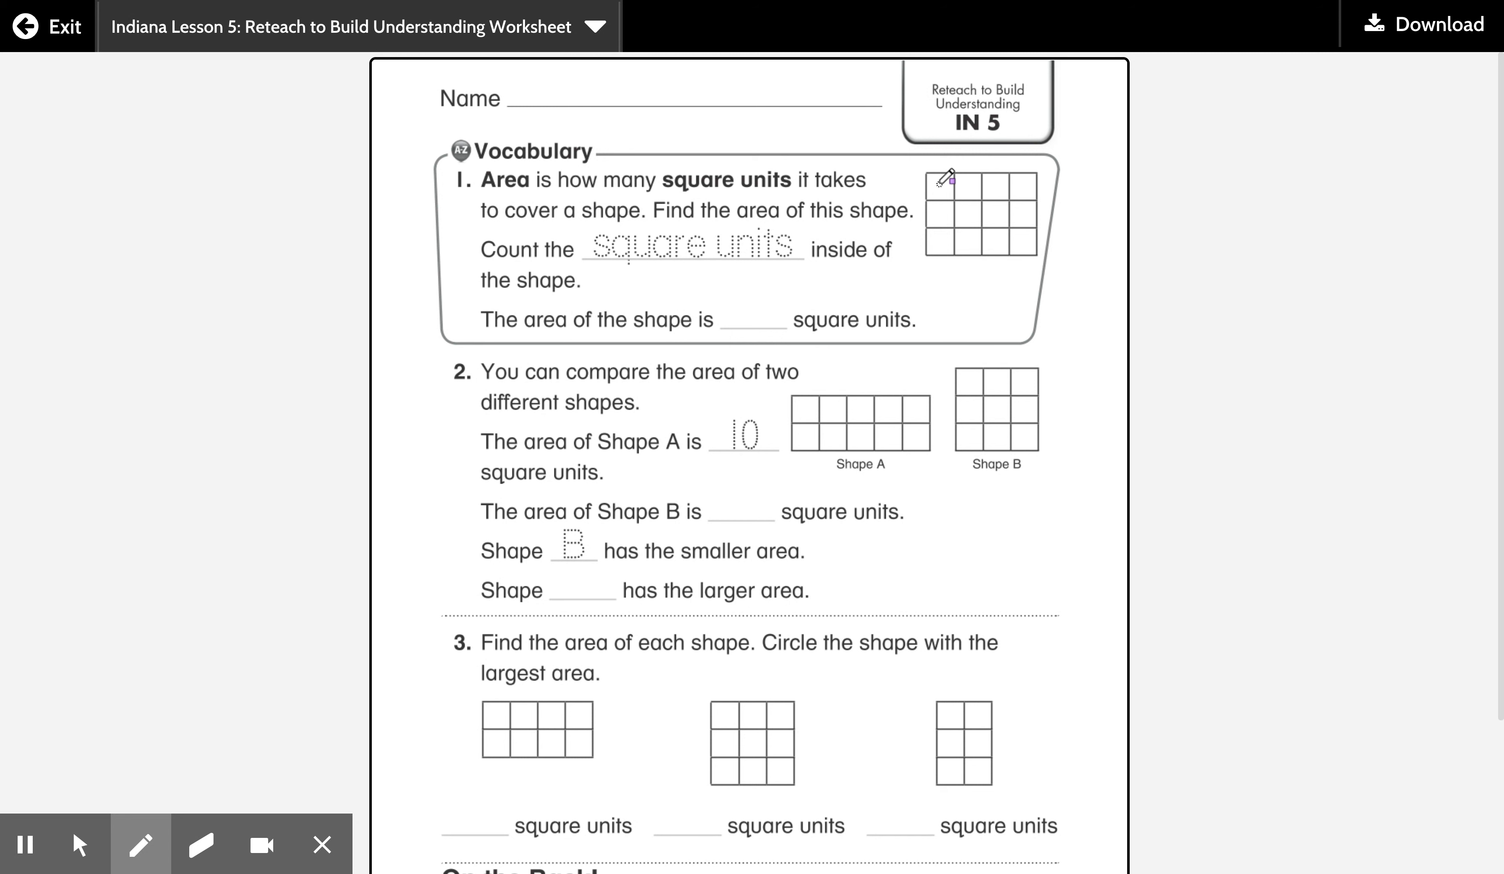
drag(933, 193, 1026, 187)
click(965, 188)
drag(994, 217, 1036, 214)
drag(930, 245, 1040, 243)
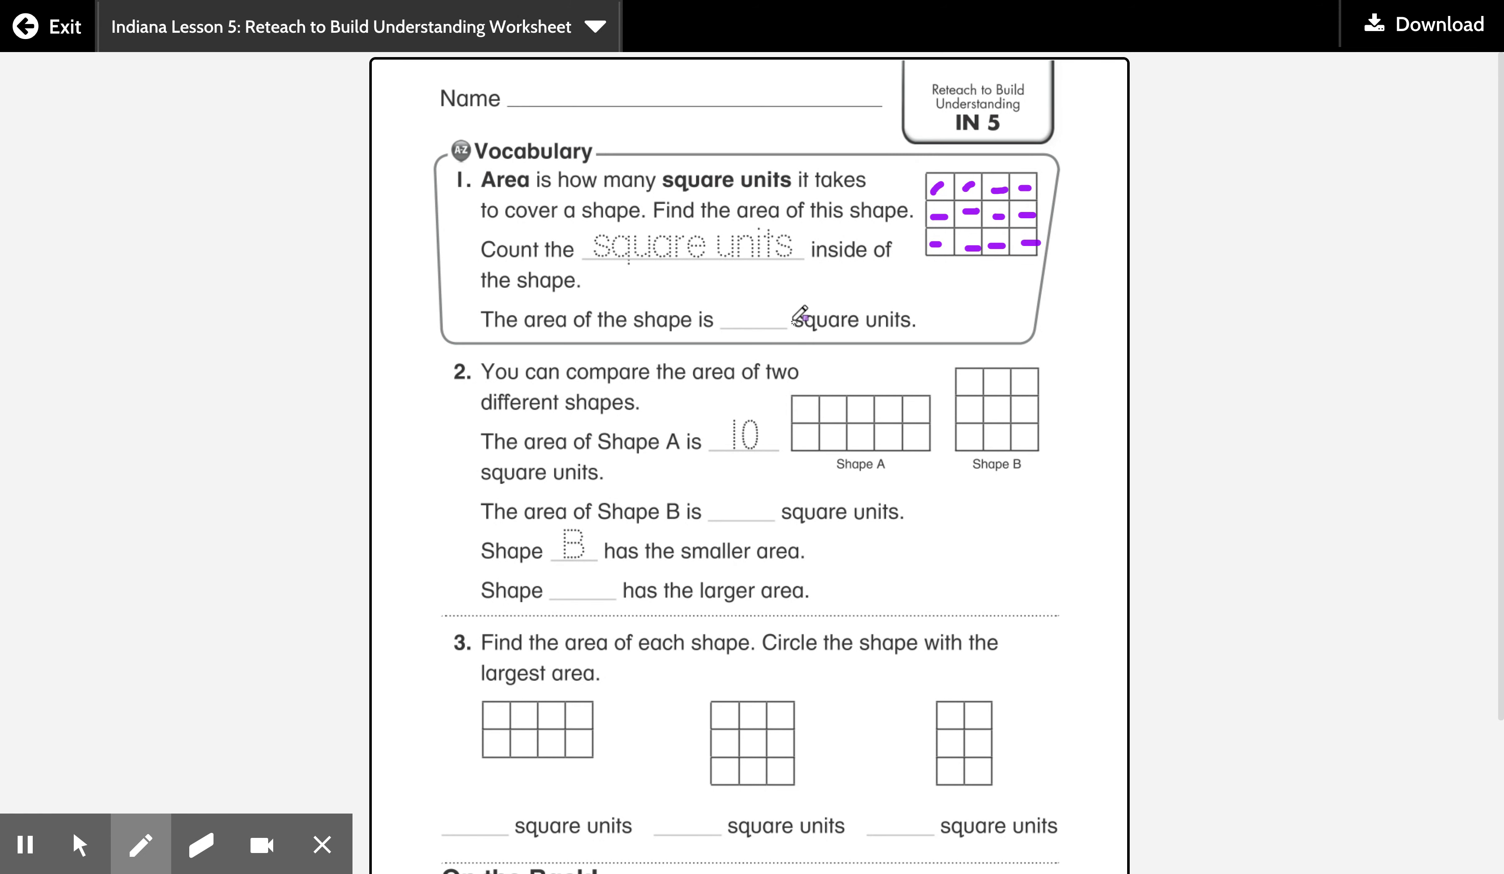
mouse_move(734, 289)
mouse_down()
mouse_move(734, 324)
mouse_move(781, 329)
mouse_up()
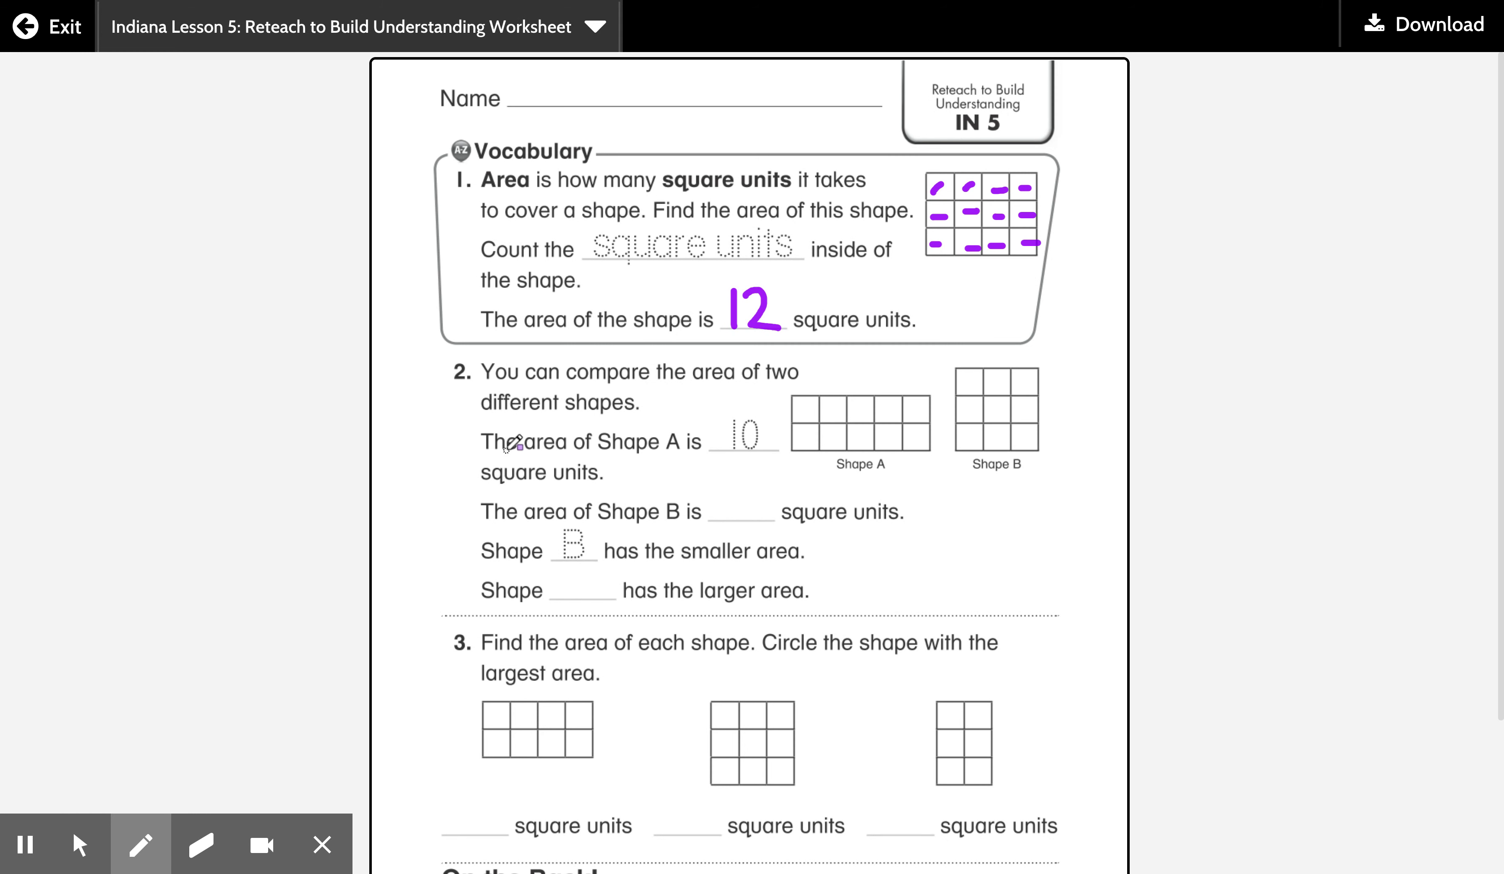
drag(565, 388, 625, 390)
Tick Shape A's top-row and bottom-row squares and write 10 as its area
drag(800, 413, 924, 410)
drag(799, 443, 915, 443)
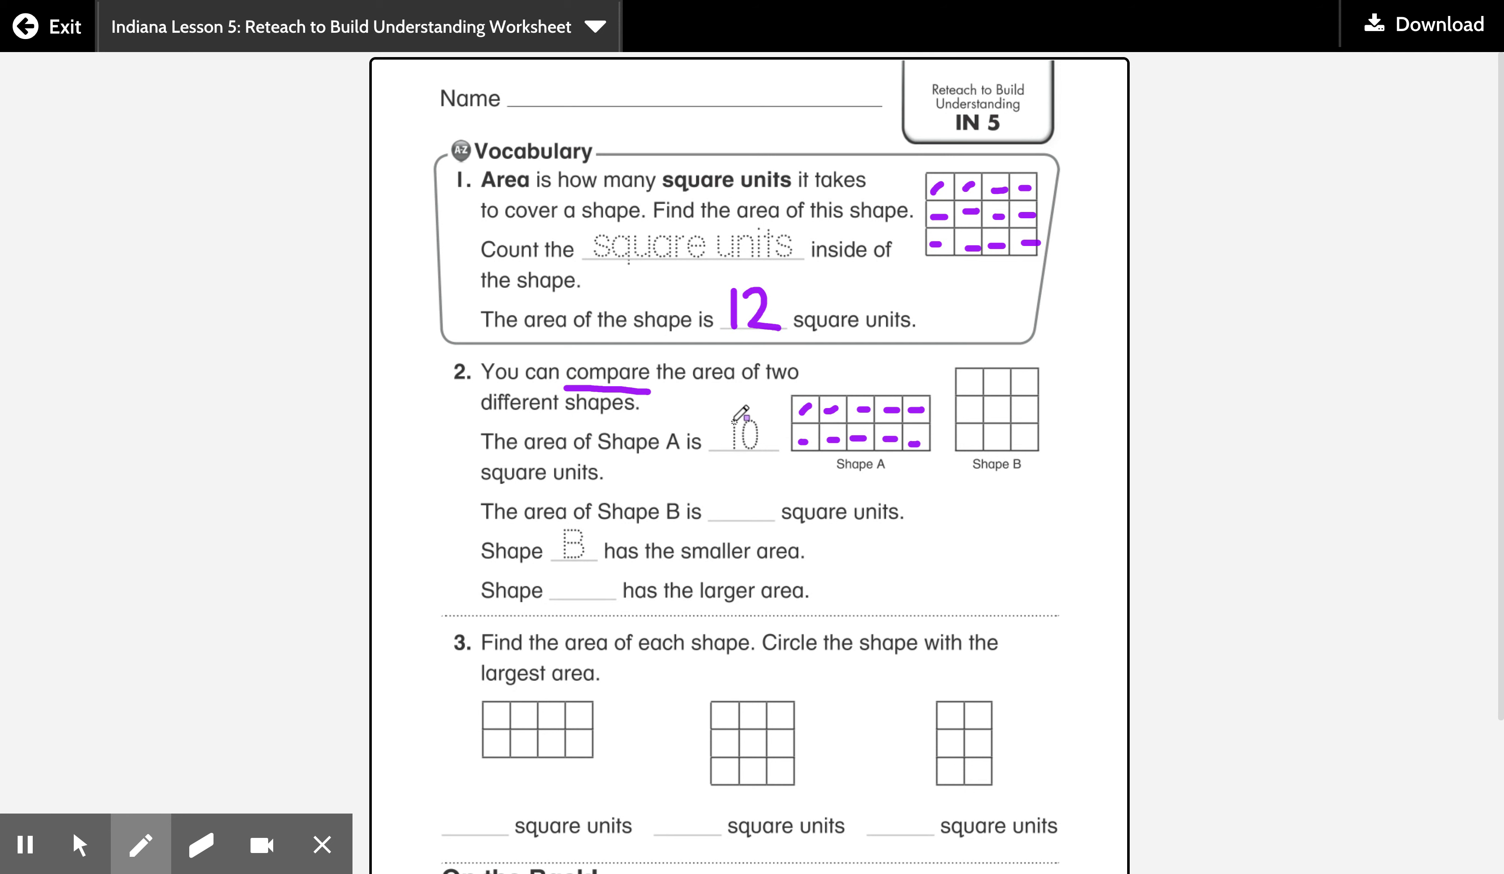
drag(734, 442, 757, 425)
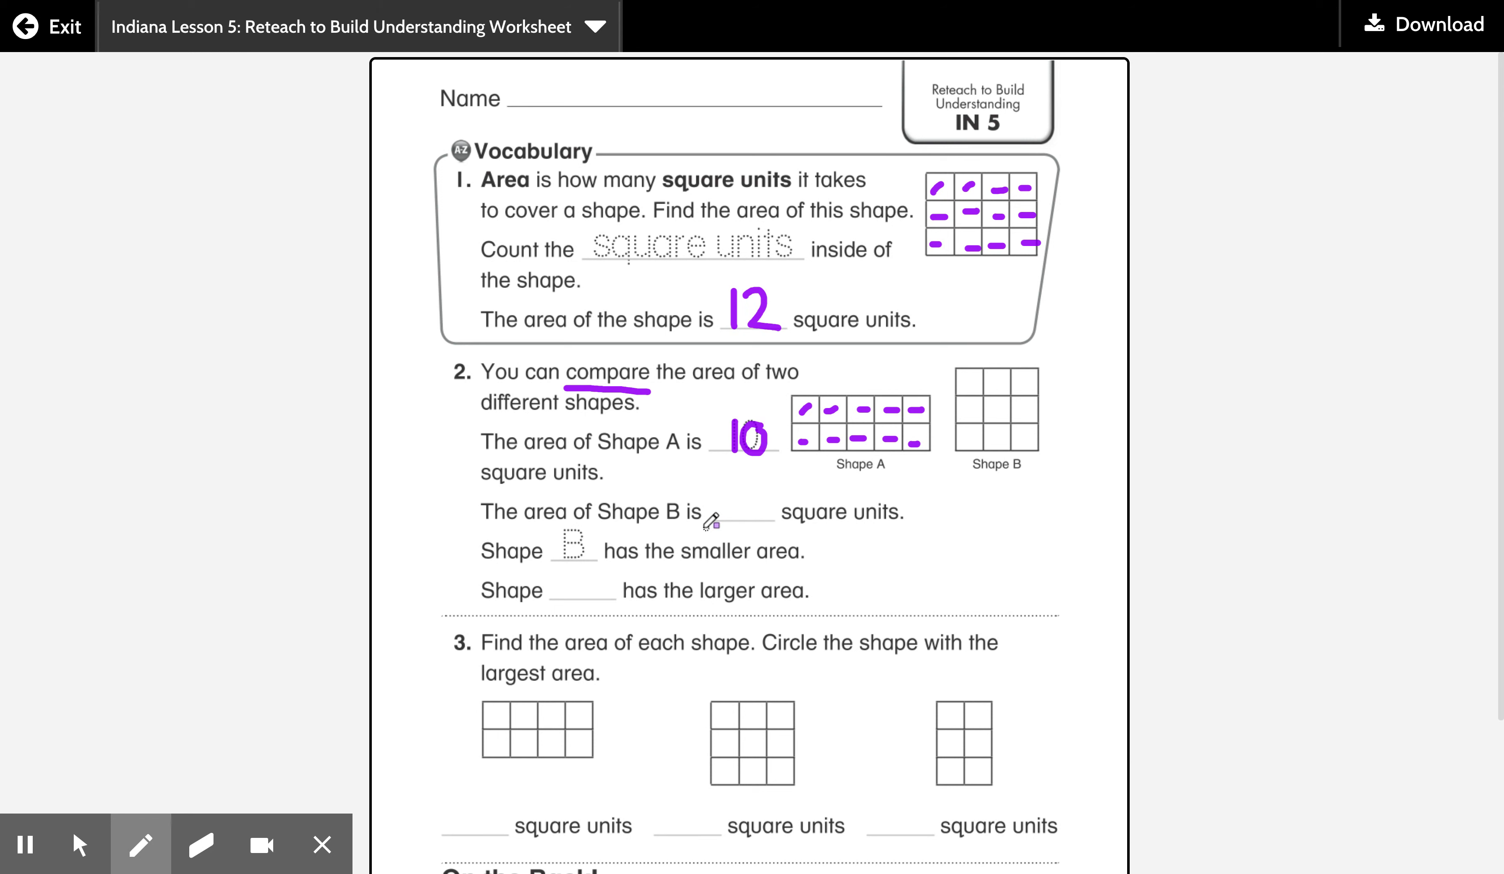
click(141, 843)
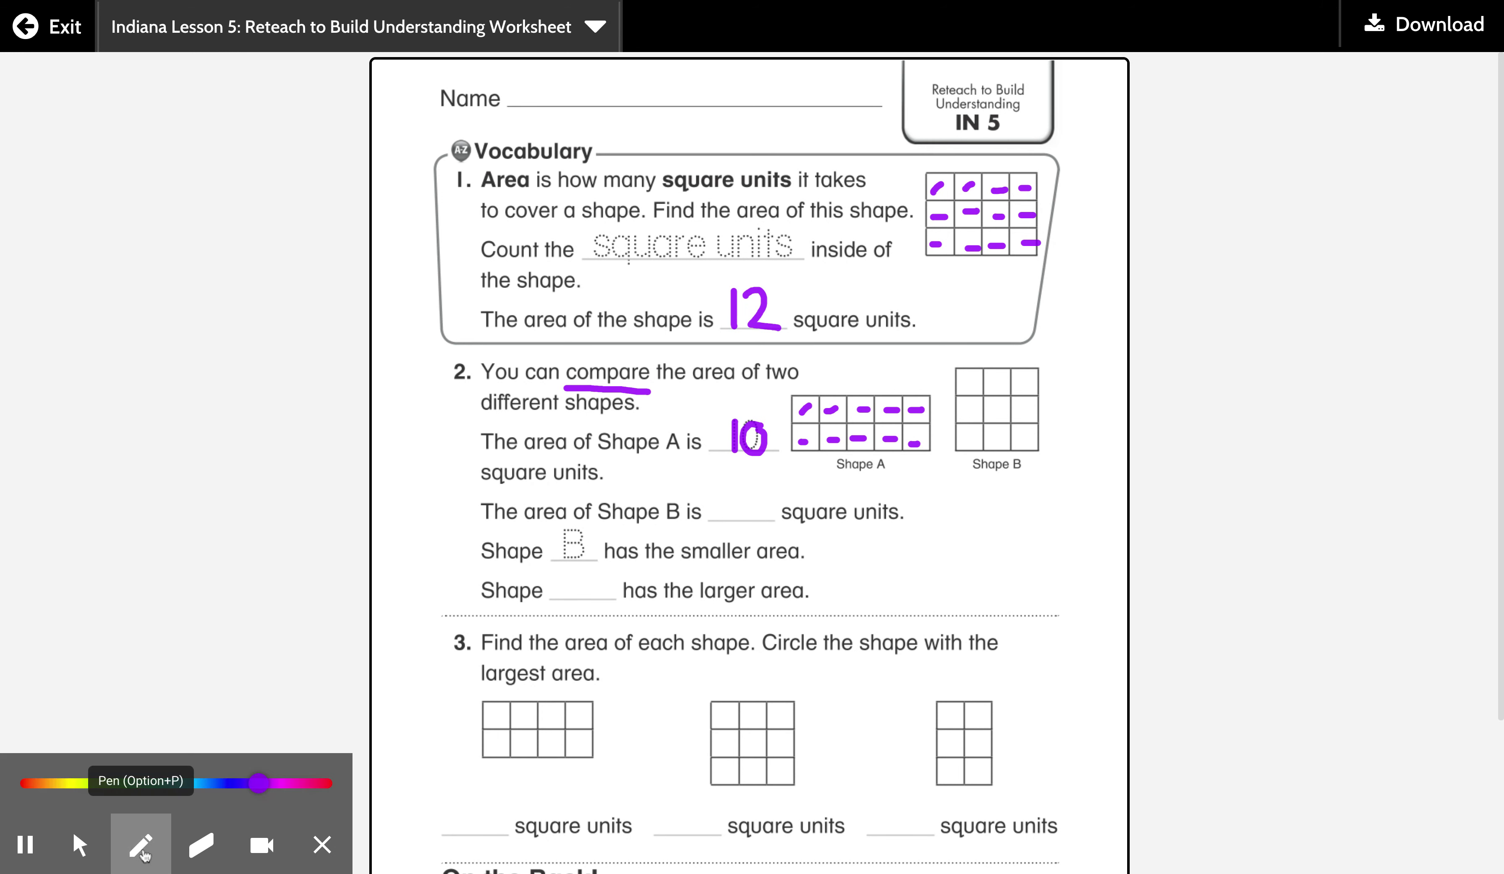
In blue ink, tick Shape B's squares, write 9, and trace B as the smaller shape
click(206, 783)
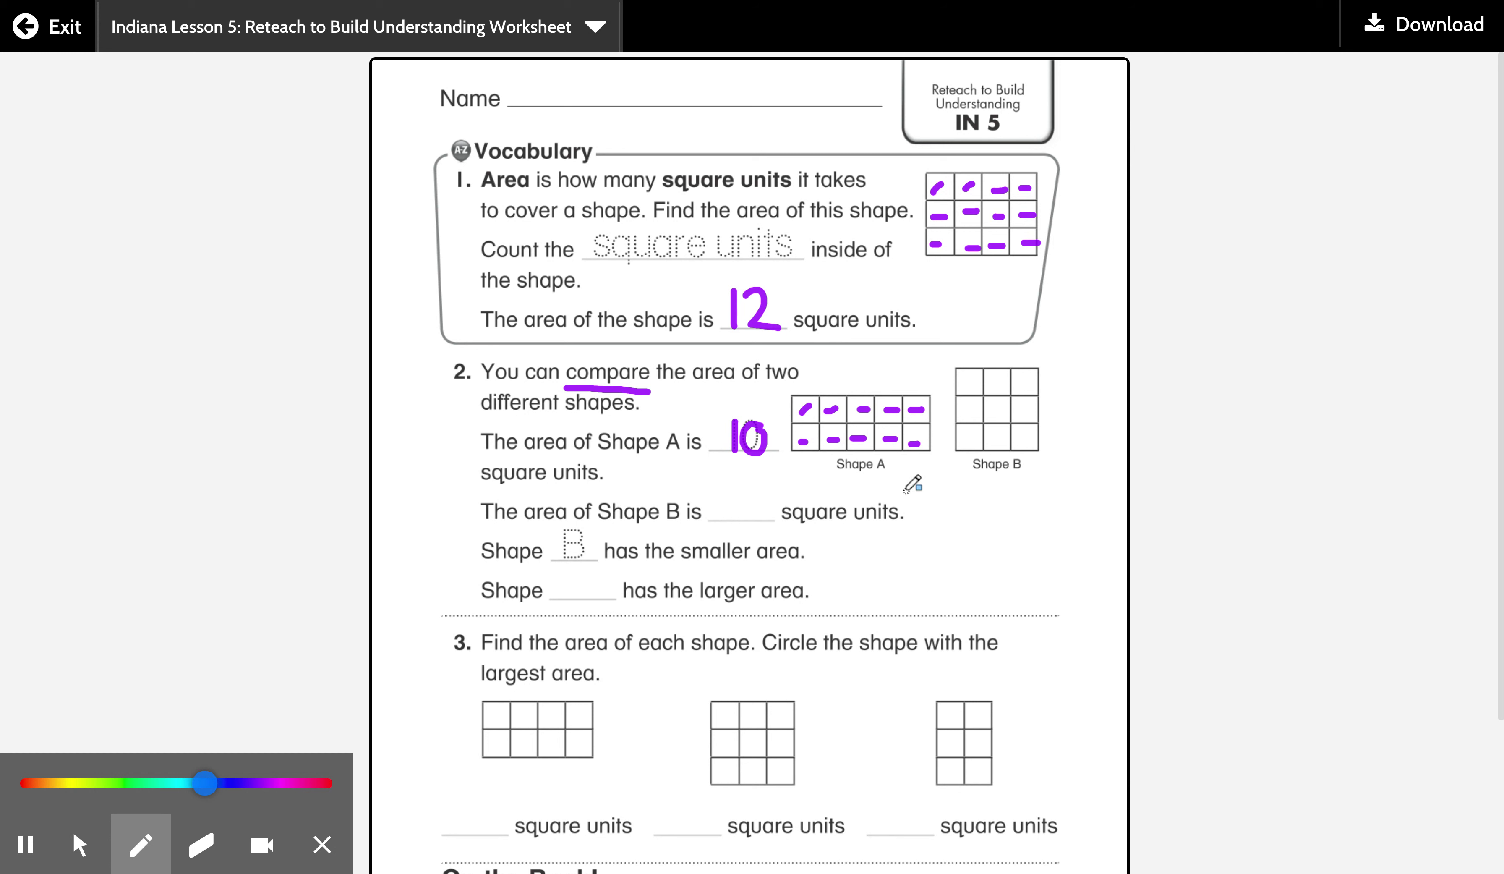
mouse_move(963, 388)
mouse_down()
mouse_move(980, 375)
mouse_move(1029, 385)
mouse_move(975, 412)
mouse_move(1035, 409)
mouse_up()
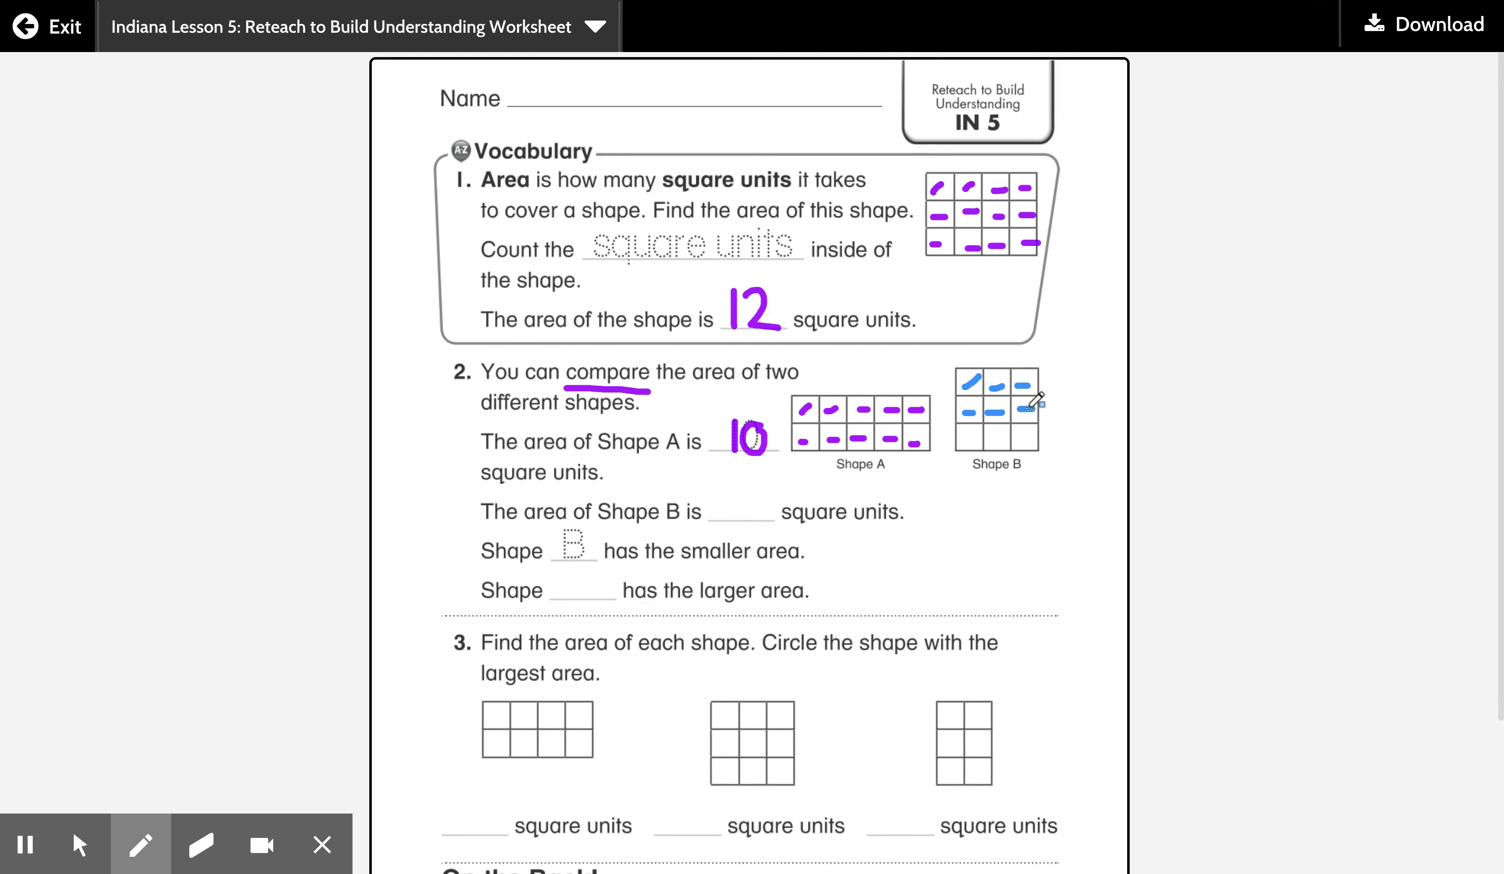
drag(960, 442, 1042, 437)
drag(748, 474, 748, 513)
drag(563, 531, 565, 566)
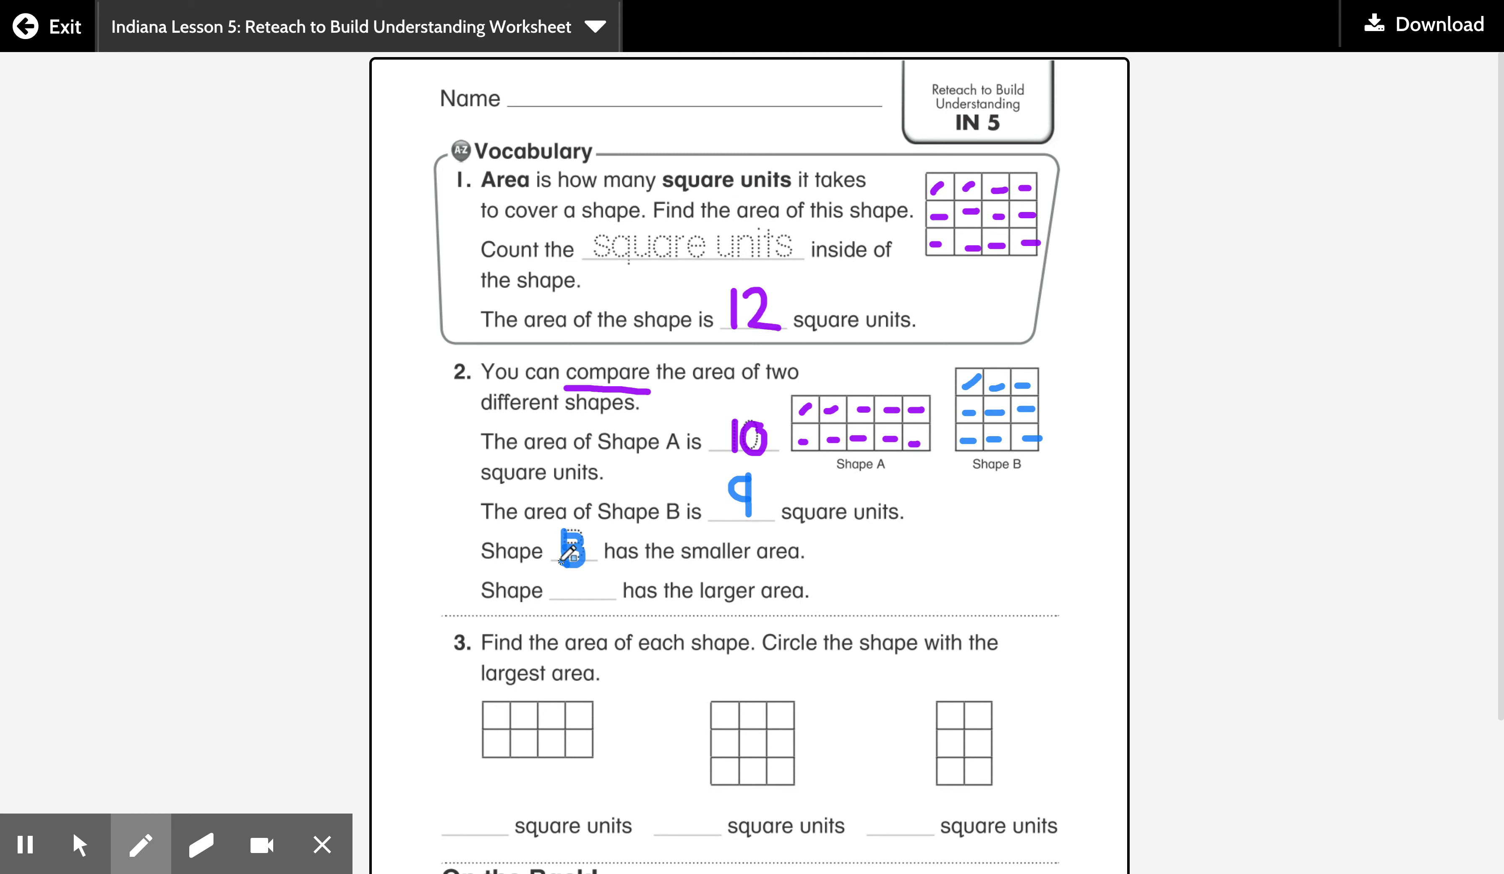
In purple, write A in the larger-area blank and tick question 3's first-grid squares
mouse_move(141, 844)
mouse_move(581, 574)
mouse_down()
mouse_move(584, 595)
mouse_move(566, 592)
mouse_up()
mouse_move(489, 720)
mouse_down()
mouse_move(585, 716)
mouse_move(537, 746)
mouse_move(555, 744)
mouse_up()
click(490, 750)
click(581, 745)
Write 8 under the first grid, tick the second grid, write 9, and tick the third grid
mouse_move(485, 801)
mouse_down()
mouse_move(462, 810)
mouse_move(484, 800)
mouse_up()
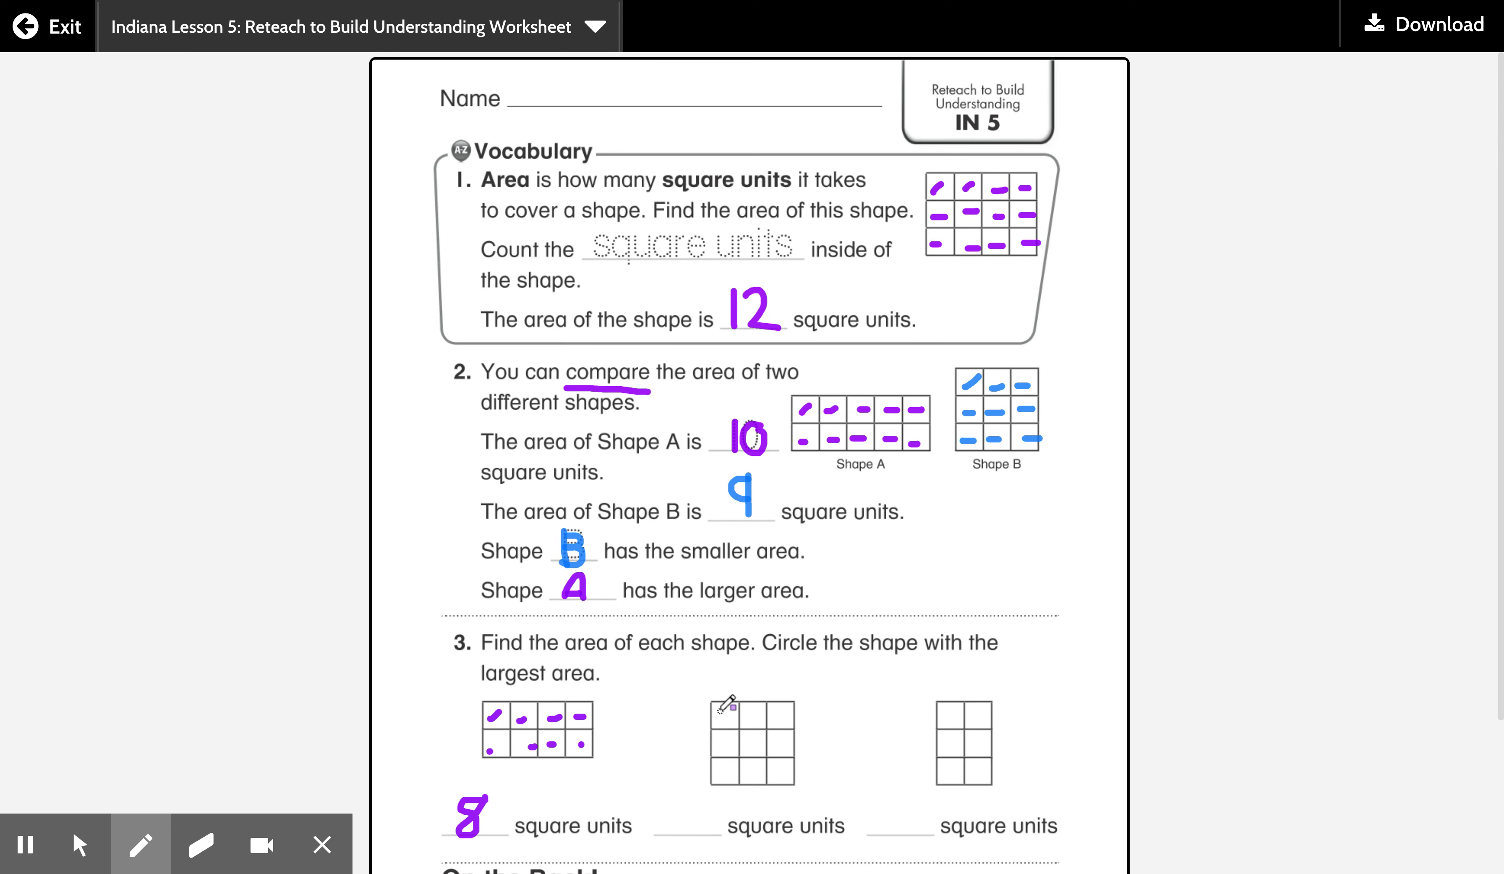
mouse_move(721, 716)
mouse_down()
mouse_move(780, 721)
mouse_move(724, 750)
mouse_move(786, 744)
mouse_move(753, 771)
mouse_move(790, 775)
mouse_up()
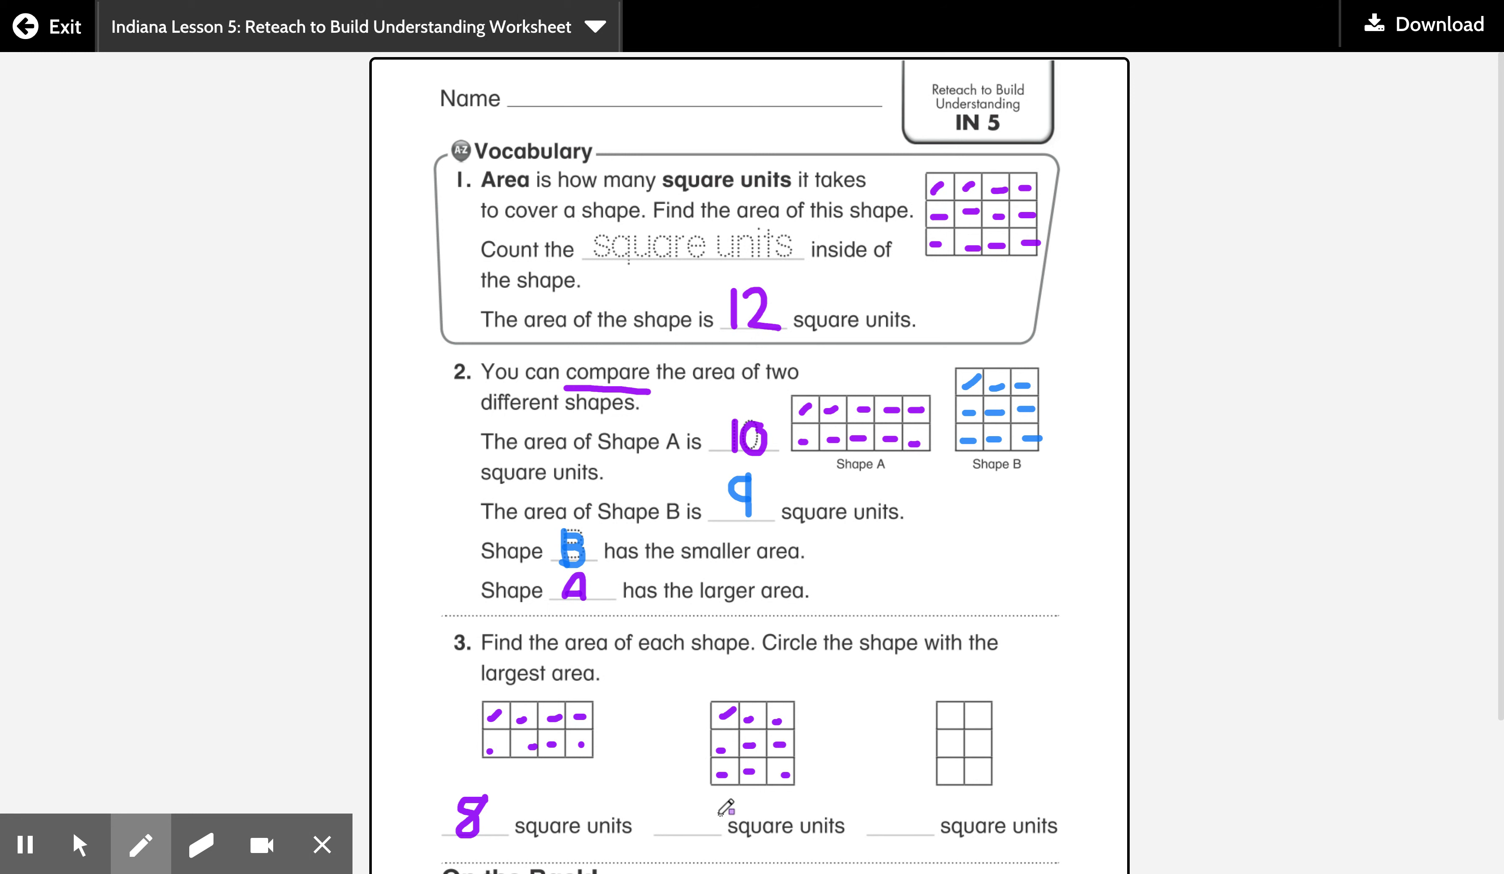
drag(689, 784, 698, 830)
mouse_move(954, 715)
mouse_down()
mouse_move(980, 716)
mouse_move(949, 770)
mouse_move(980, 771)
mouse_move(885, 810)
mouse_move(905, 823)
mouse_up()
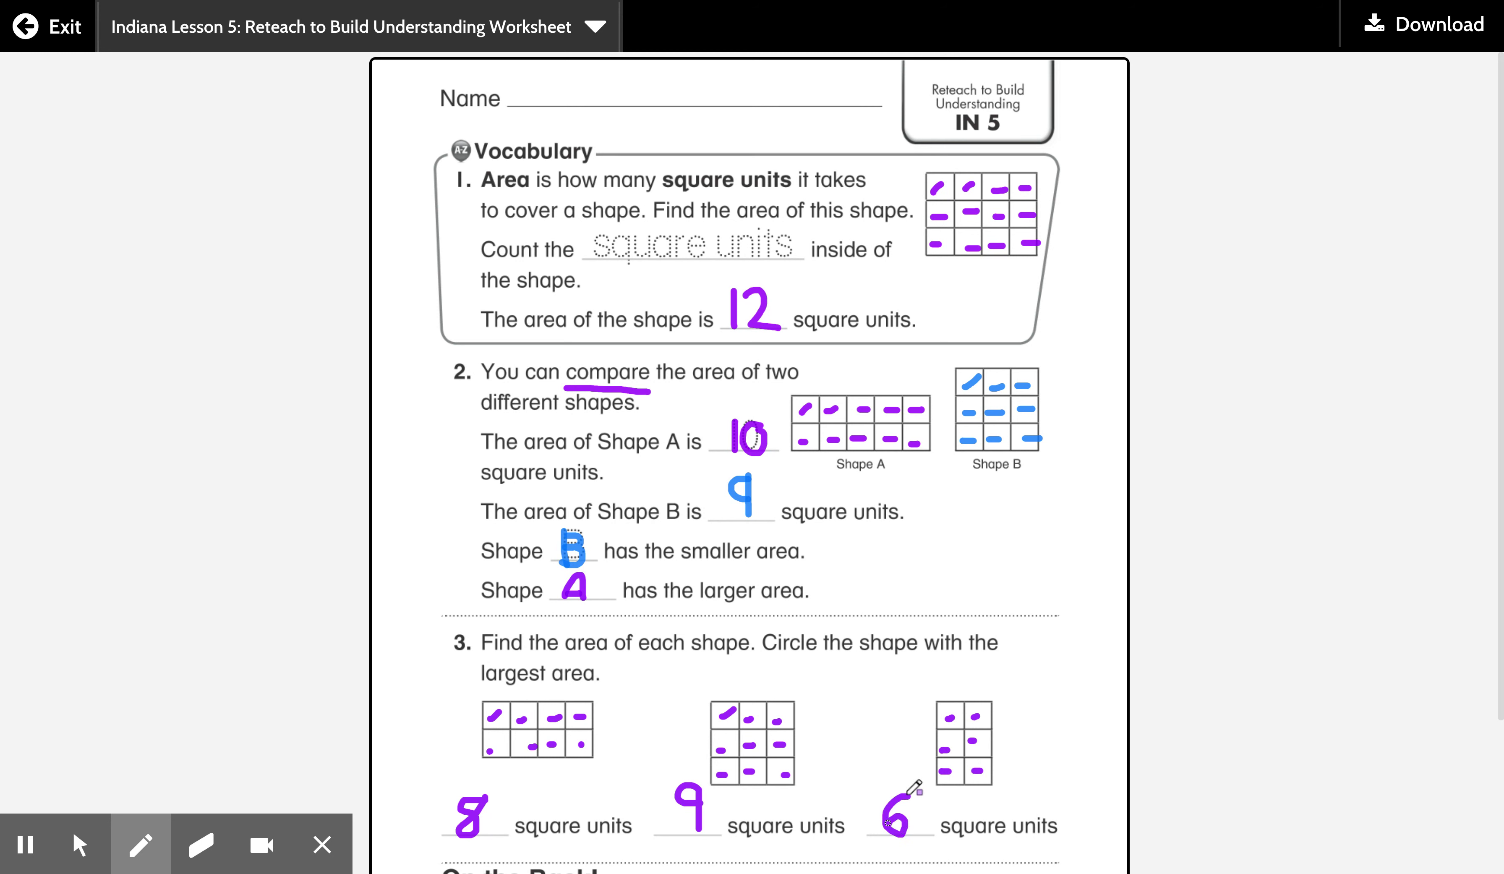
click(141, 845)
In blue, underline 'Circle the shape', circle 'largest', and circle the 9-square middle grid
click(199, 786)
drag(761, 656, 913, 660)
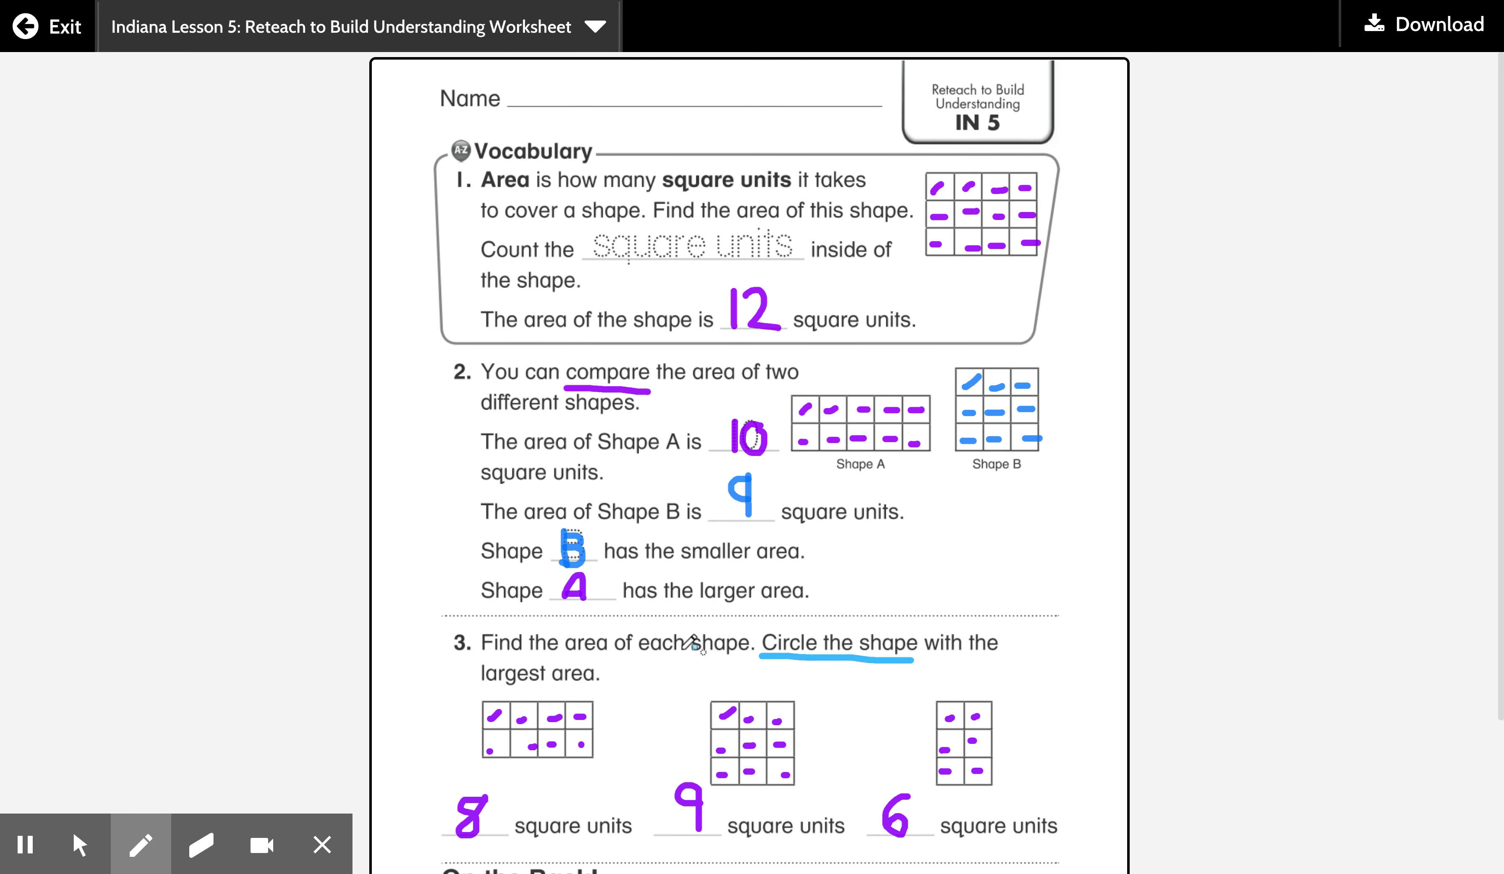
mouse_move(522, 657)
mouse_down()
mouse_move(465, 663)
mouse_move(540, 696)
mouse_move(549, 661)
mouse_move(492, 659)
mouse_up()
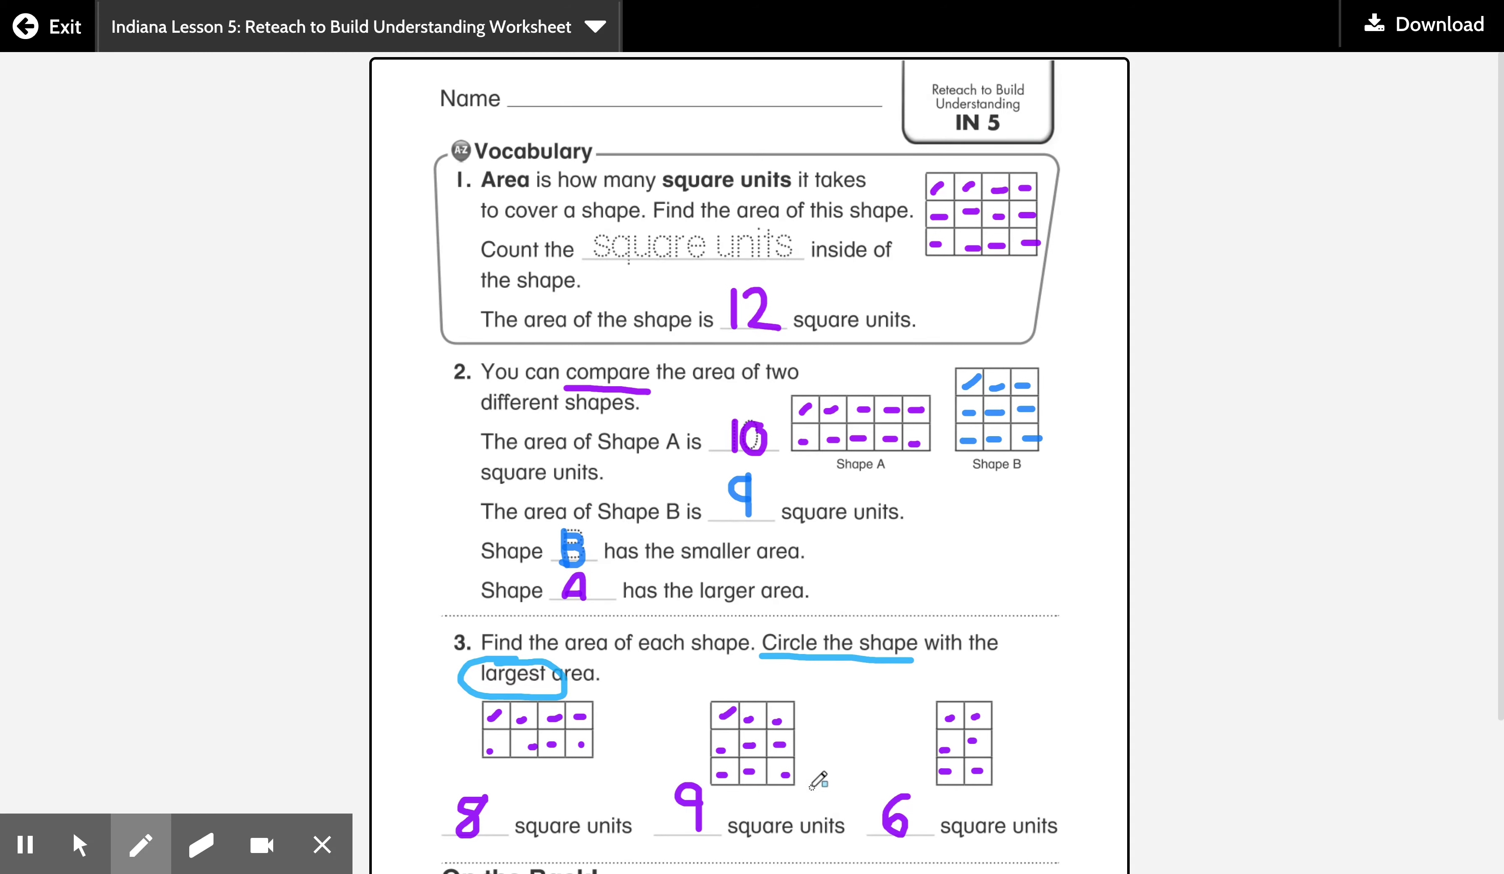
mouse_move(825, 729)
mouse_down()
mouse_move(794, 684)
mouse_move(648, 707)
mouse_move(678, 828)
mouse_move(805, 821)
mouse_move(827, 720)
mouse_up()
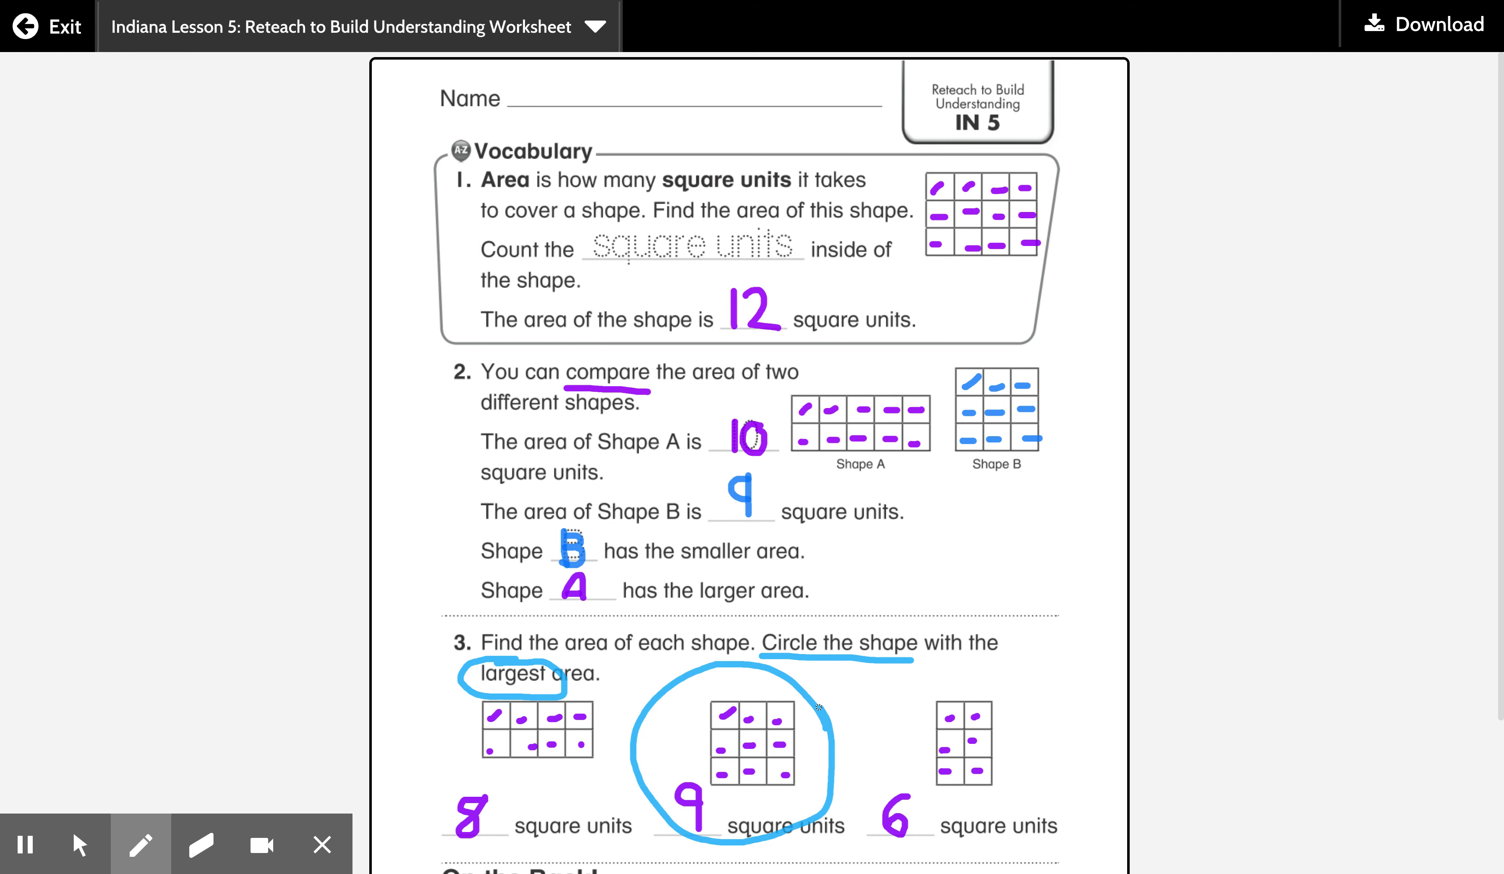